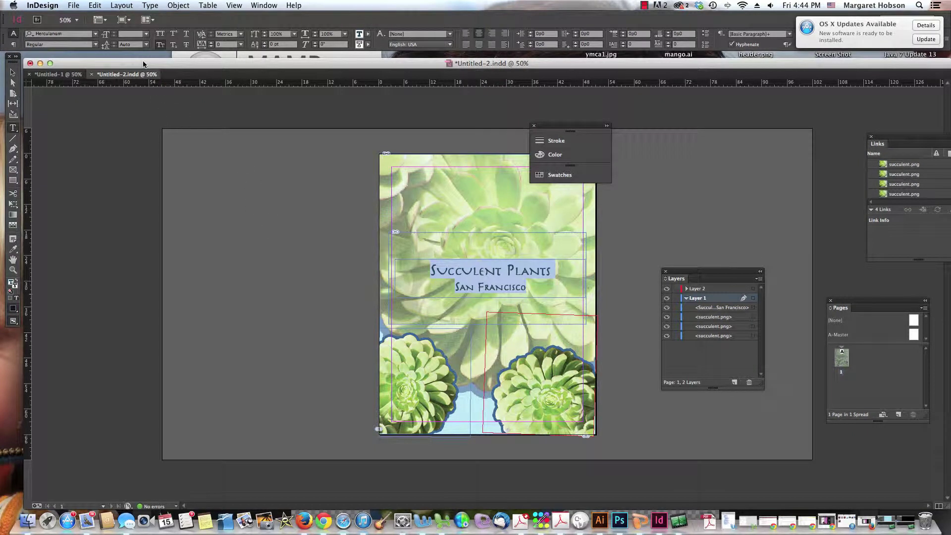
- Dismiss the update notification and select the title frame with the Selection tool
{"action": "left_click_drag", "start_coordinate": [143, 63], "coordinate": [126, 56]}
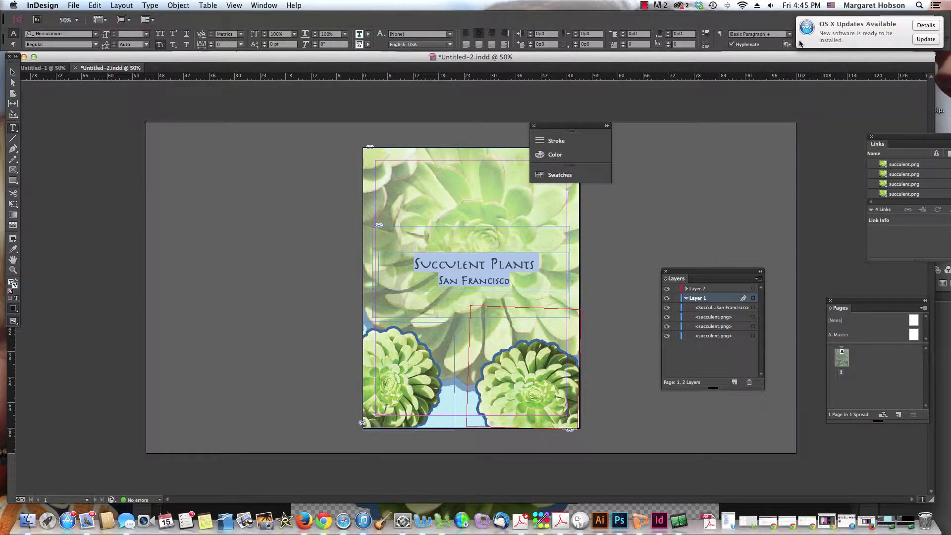
{"action": "left_click_drag", "start_coordinate": [799, 43], "coordinate": [949, 48]}
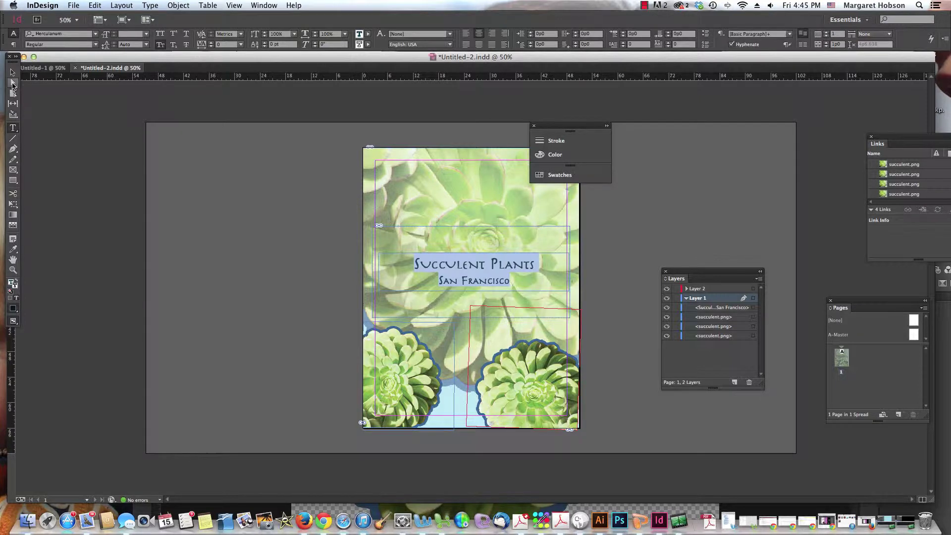
{"action": "left_click", "coordinate": [12, 84]}
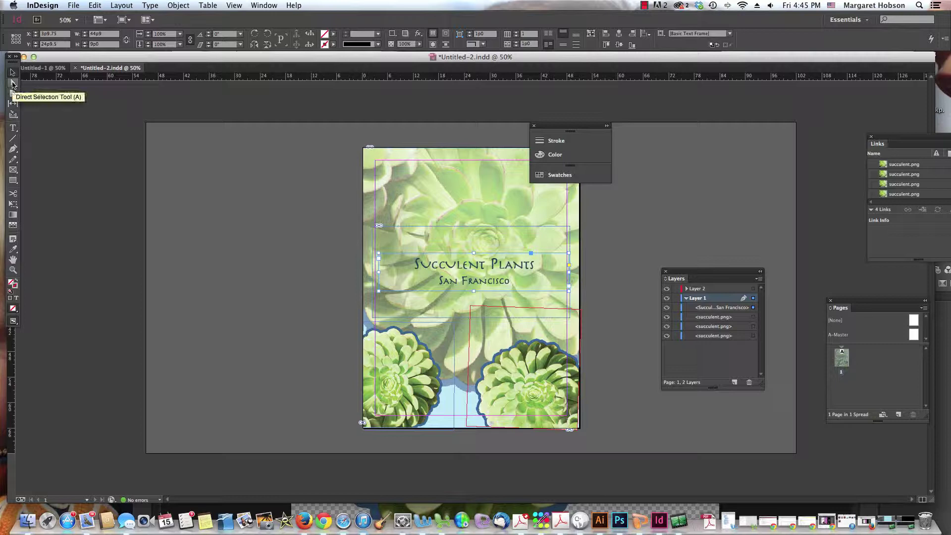
{"action": "left_click", "coordinate": [13, 83]}
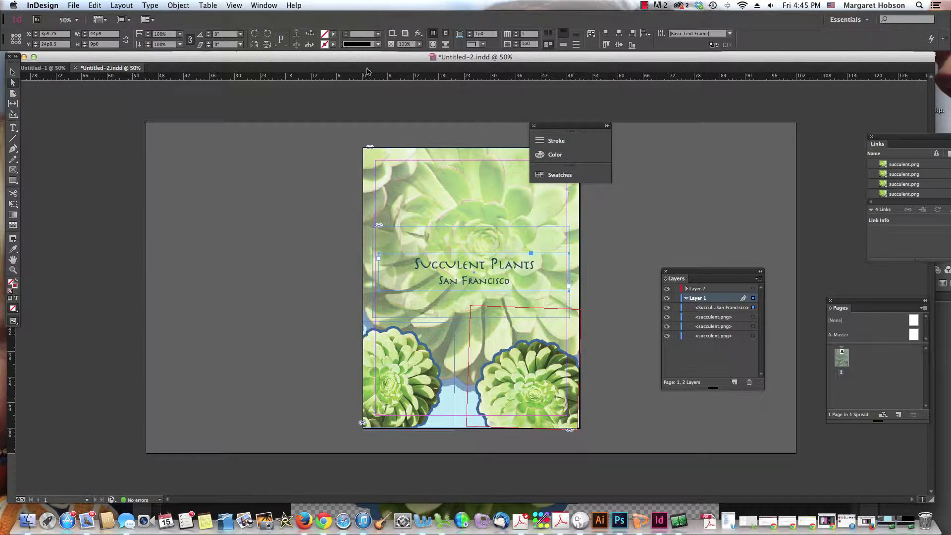
{"action": "left_click", "coordinate": [13, 72]}
- Drag the title frame slightly up, then highlight both lines of title text
{"action": "left_click_drag", "start_coordinate": [458, 266], "coordinate": [457, 252]}
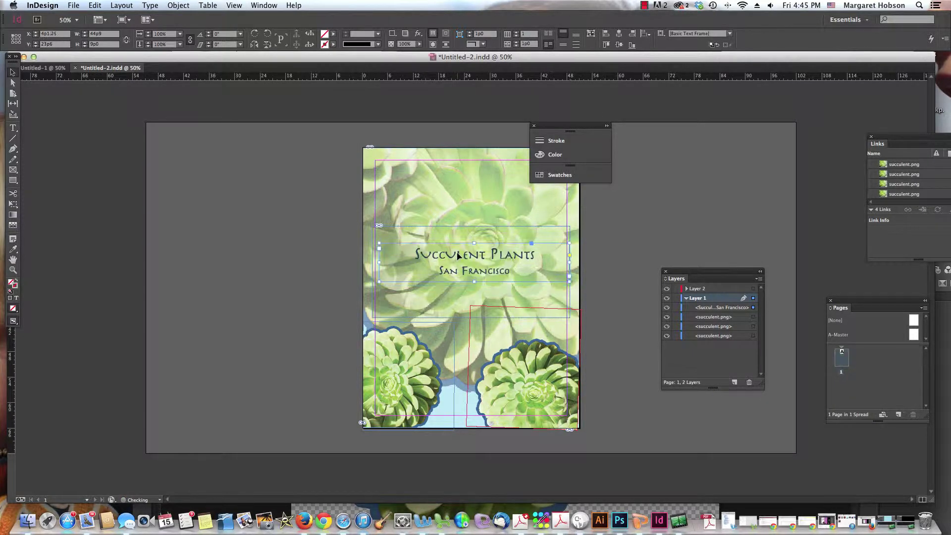
{"action": "double_click", "coordinate": [498, 273]}
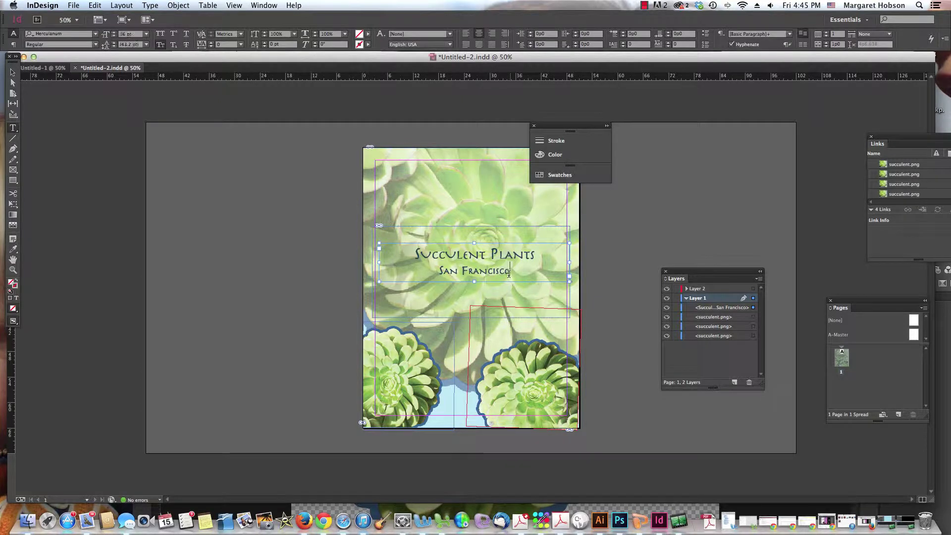
{"action": "left_click_drag", "start_coordinate": [510, 271], "coordinate": [402, 254]}
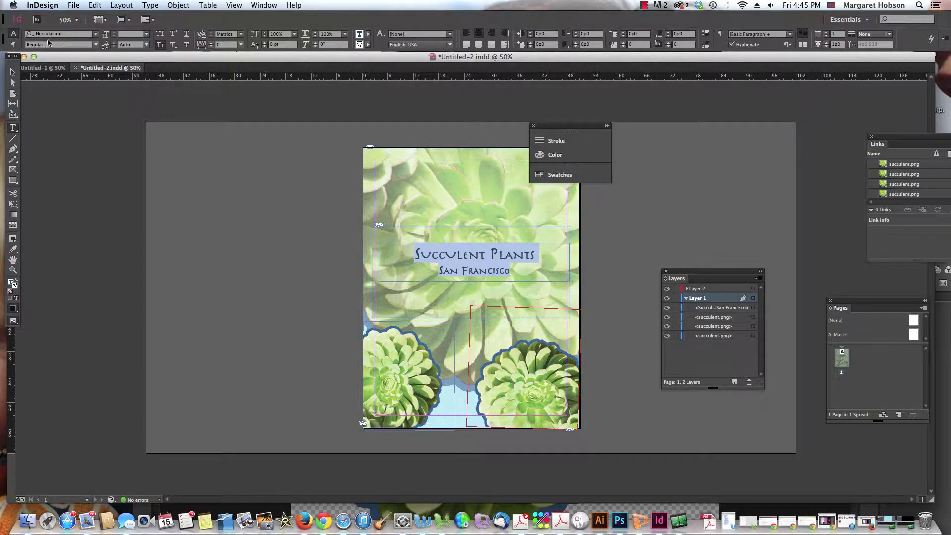
- Change the title font to Avenir and switch it to All Caps
{"action": "left_click", "coordinate": [97, 35]}
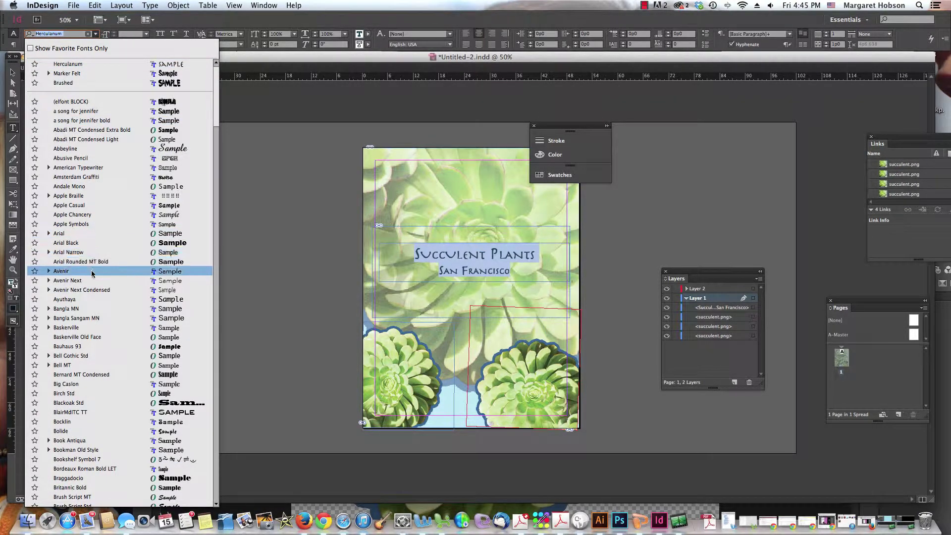
{"action": "key", "text": "Escape"}
{"action": "type", "text": "Avenir"}
{"action": "key", "text": "Return"}
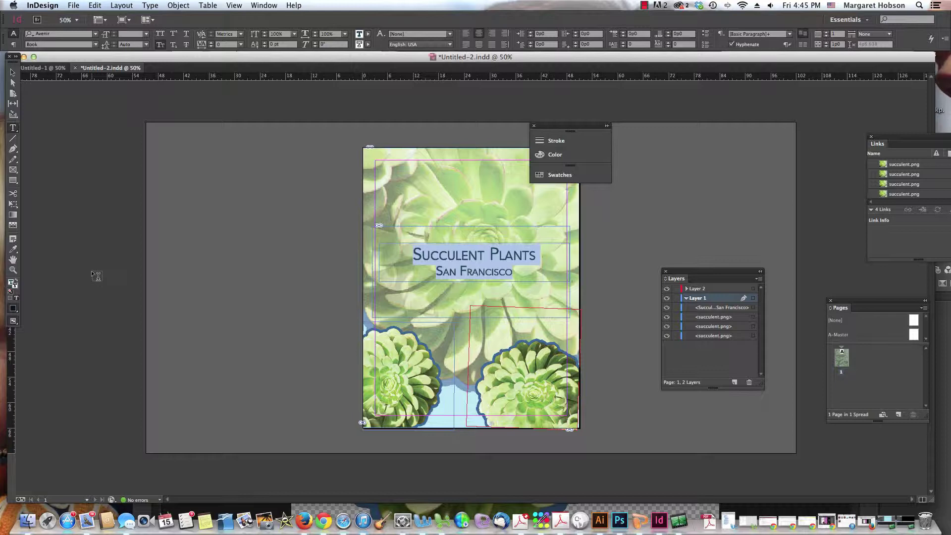
{"action": "left_click", "coordinate": [162, 35]}
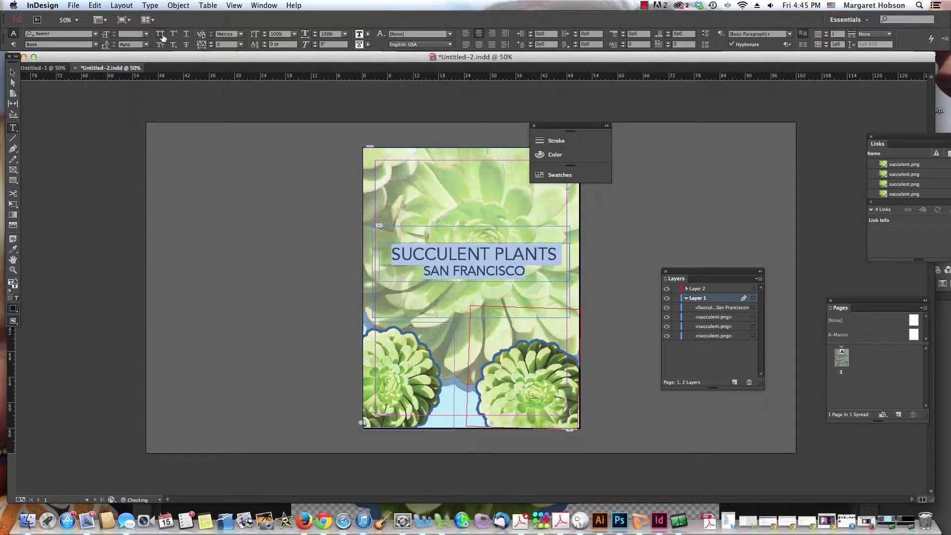
{"action": "left_click", "coordinate": [367, 34]}
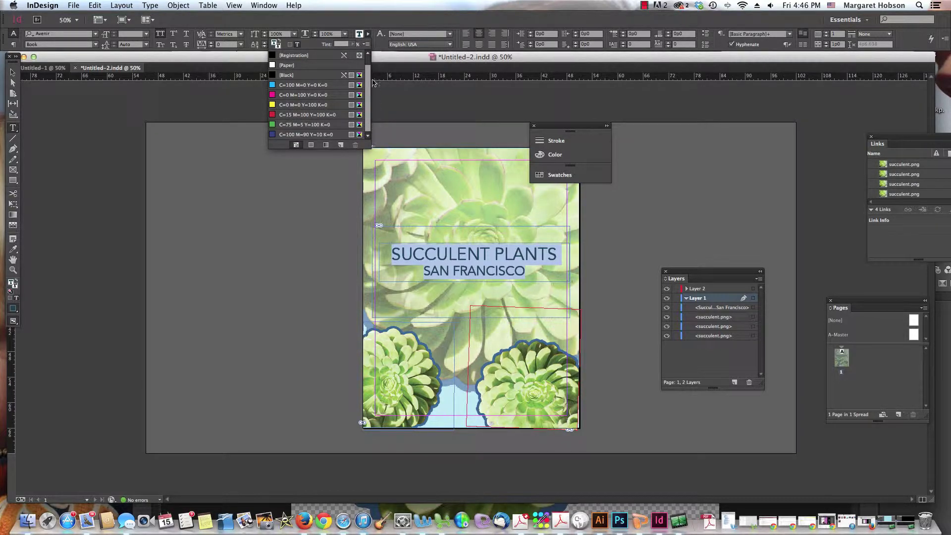
{"action": "scroll", "coordinate": [367, 106], "scroll_direction": "down", "scroll_amount": 1}
{"action": "left_click", "coordinate": [368, 44]}
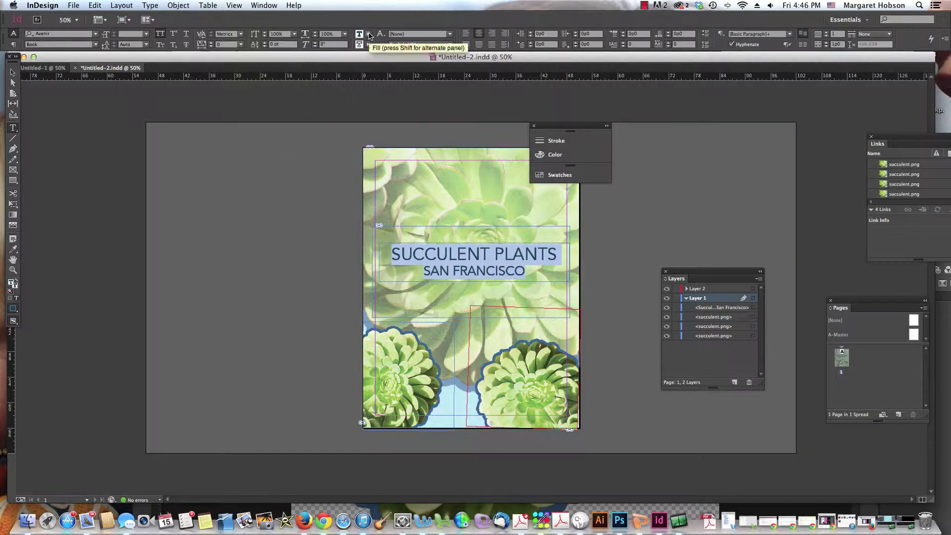
{"action": "left_click", "coordinate": [369, 44]}
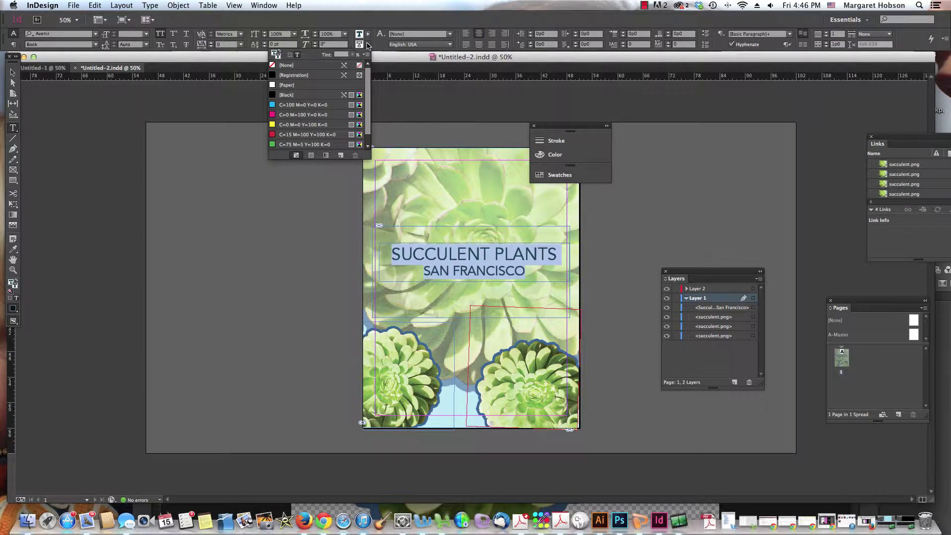
{"action": "left_click", "coordinate": [369, 45]}
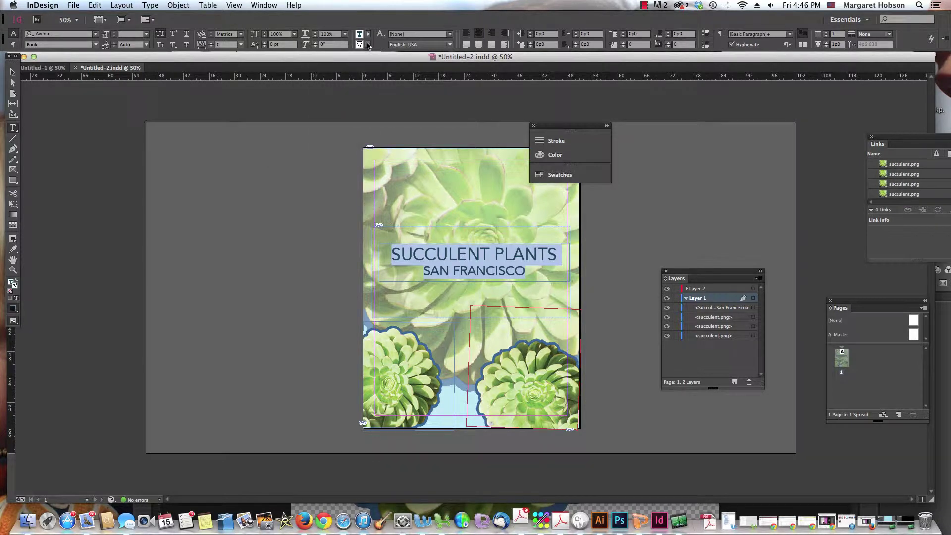
- Set the title's horizontal scale to 113%
{"action": "left_click", "coordinate": [306, 39]}
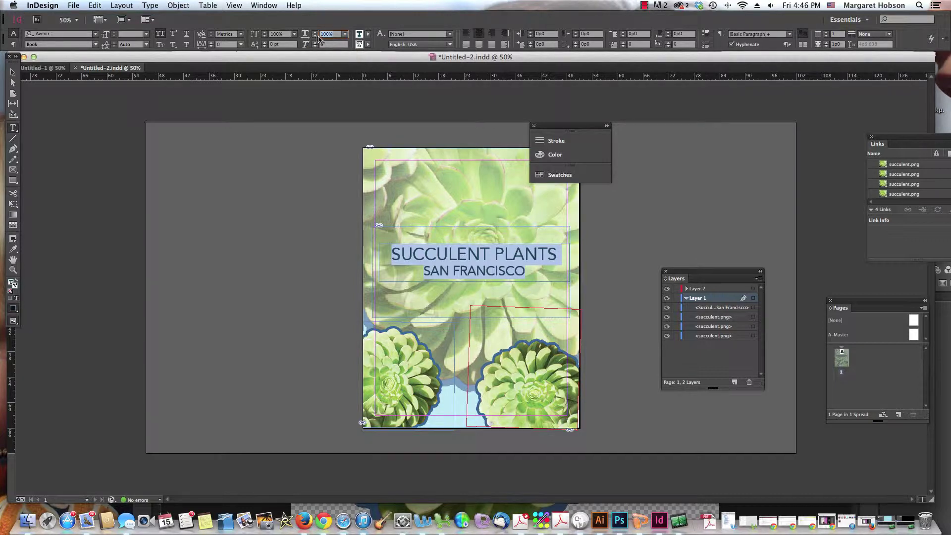
{"action": "left_click", "coordinate": [315, 33]}
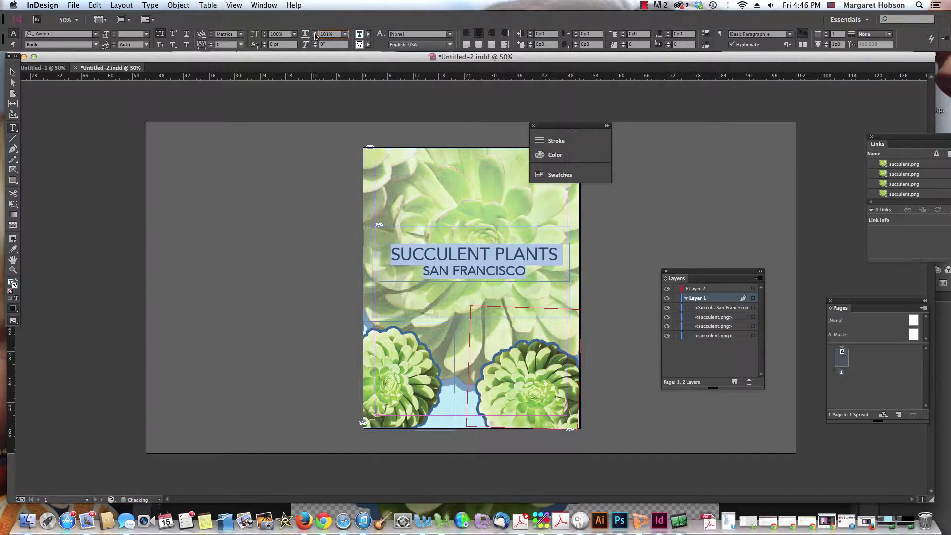
{"action": "left_click", "coordinate": [315, 33]}
{"action": "left_click", "coordinate": [315, 33]}
{"action": "left_click", "coordinate": [314, 33]}
{"action": "left_click", "coordinate": [314, 33]}
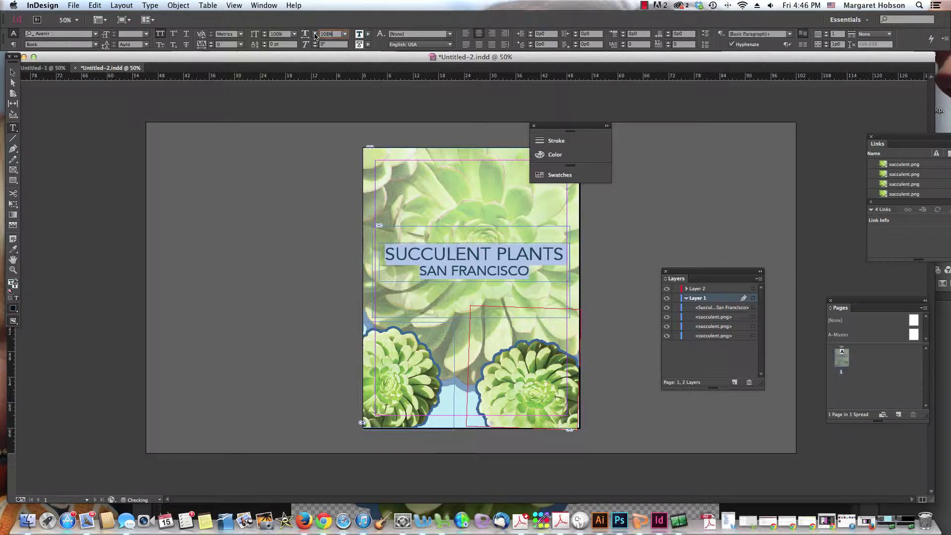
{"action": "left_click", "coordinate": [315, 32]}
{"action": "left_click", "coordinate": [315, 33]}
{"action": "left_click", "coordinate": [315, 33]}
{"action": "left_click", "coordinate": [315, 33]}
{"action": "left_click", "coordinate": [315, 33]}
{"action": "left_click", "coordinate": [315, 33]}
{"action": "left_click", "coordinate": [315, 32]}
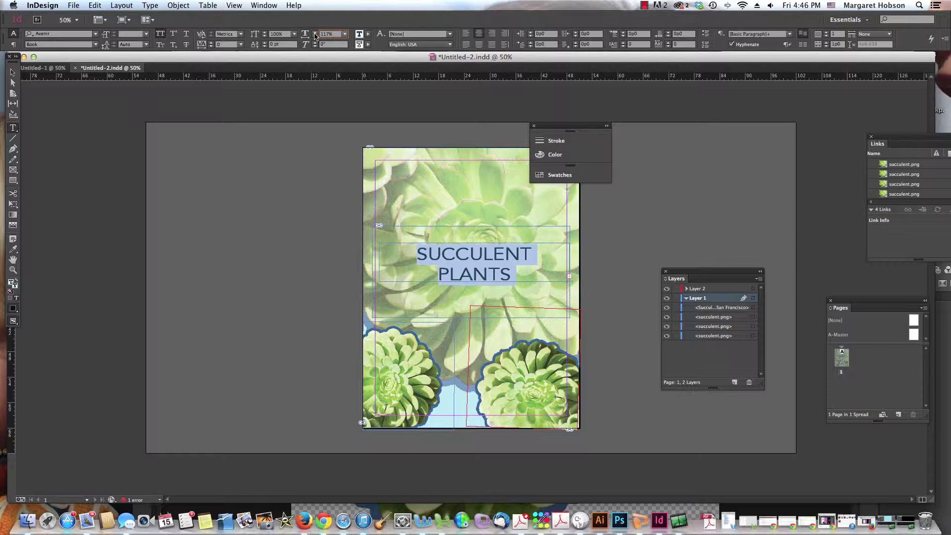
{"action": "left_click", "coordinate": [315, 36]}
{"action": "left_click", "coordinate": [315, 36]}
{"action": "left_click", "coordinate": [315, 36]}
{"action": "left_click", "coordinate": [315, 36]}
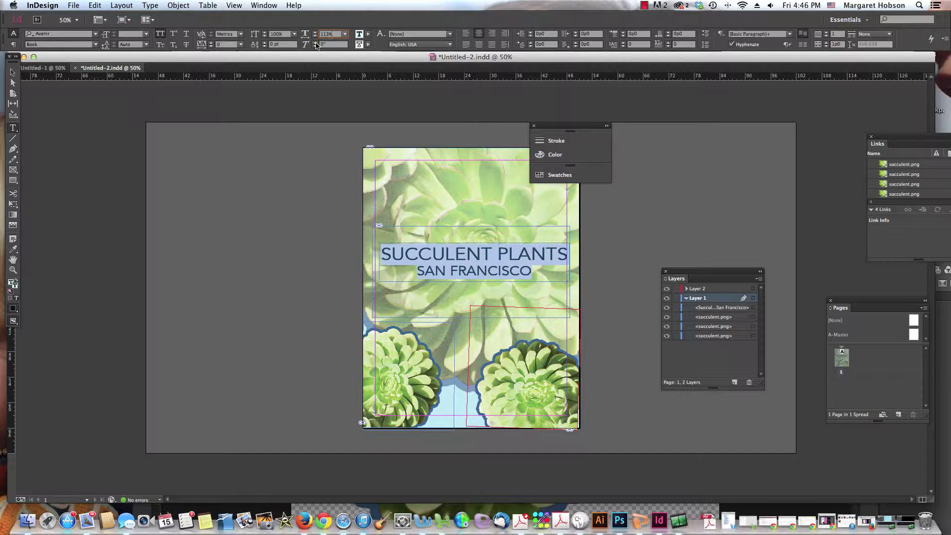
- Skew the title lettering to 14°
{"action": "left_click", "coordinate": [315, 42]}
{"action": "left_click", "coordinate": [315, 43]}
{"action": "left_click", "coordinate": [315, 43]}
{"action": "left_click", "coordinate": [315, 43]}
{"action": "left_click", "coordinate": [315, 42]}
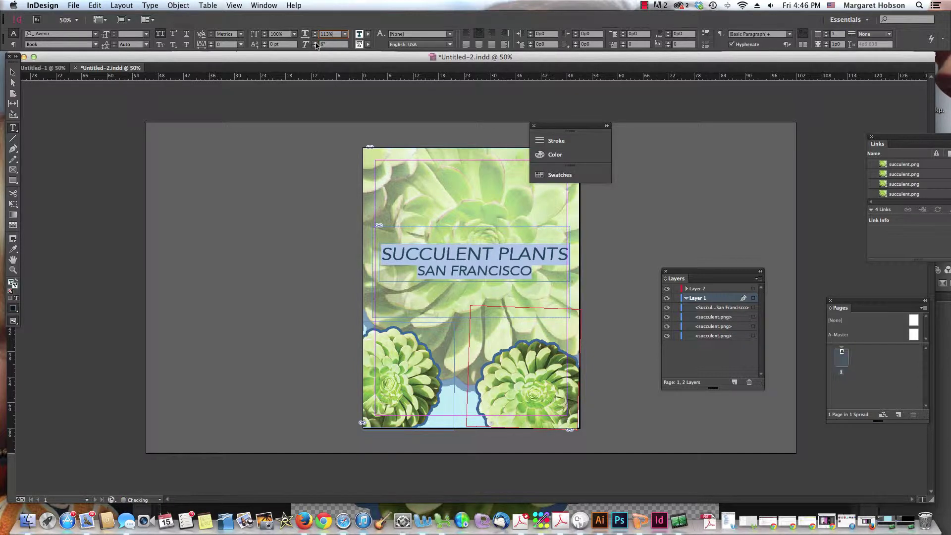
{"action": "left_click", "coordinate": [315, 43]}
{"action": "left_click", "coordinate": [315, 43]}
{"action": "left_click", "coordinate": [315, 43]}
{"action": "left_click", "coordinate": [315, 42]}
{"action": "left_click", "coordinate": [315, 43]}
{"action": "left_click", "coordinate": [315, 42]}
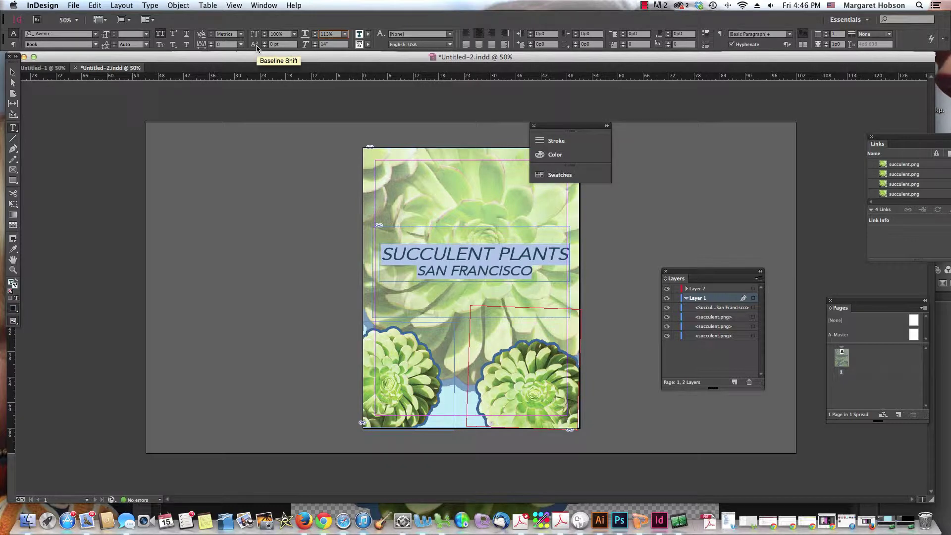
- Raise the title's baseline shift to 10 pt
{"action": "left_click", "coordinate": [264, 43]}
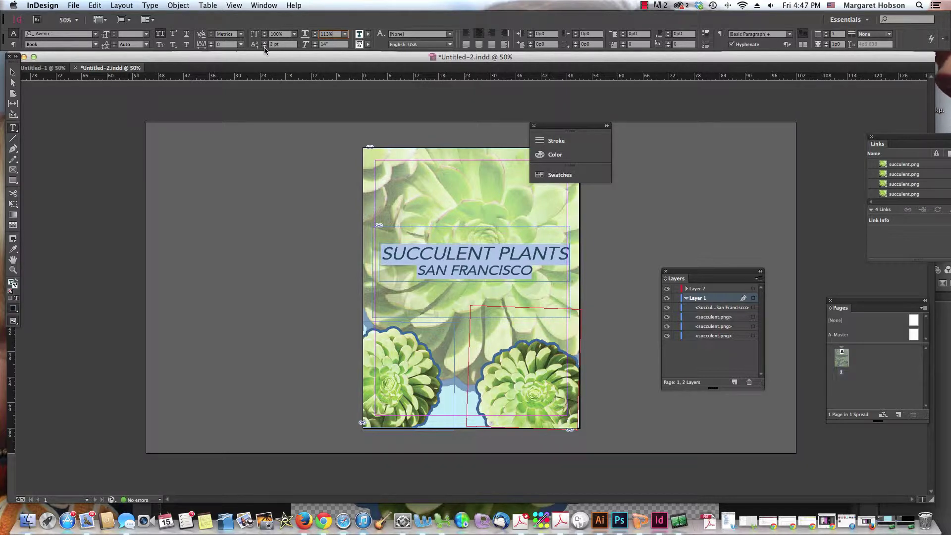
{"action": "left_click", "coordinate": [265, 43]}
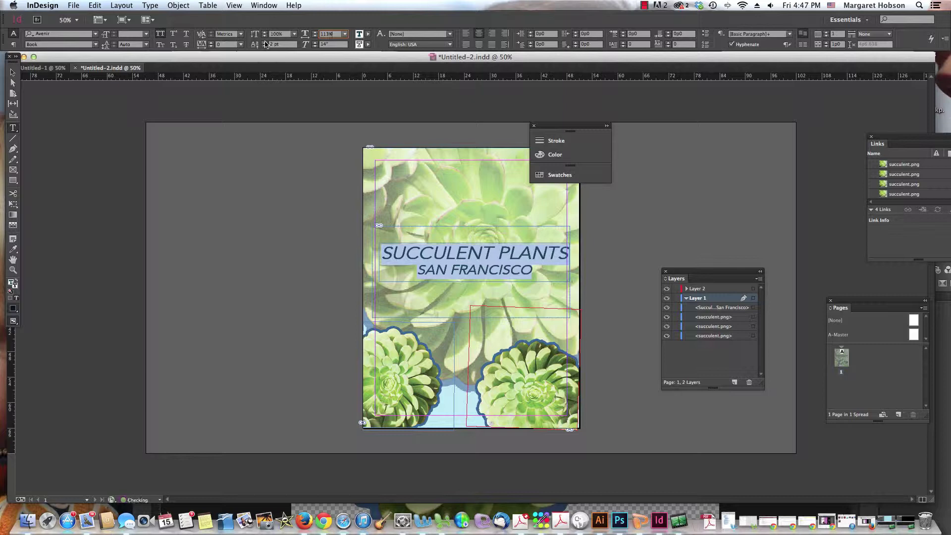
{"action": "left_click", "coordinate": [265, 43]}
{"action": "left_click", "coordinate": [265, 43]}
{"action": "left_click", "coordinate": [265, 43]}
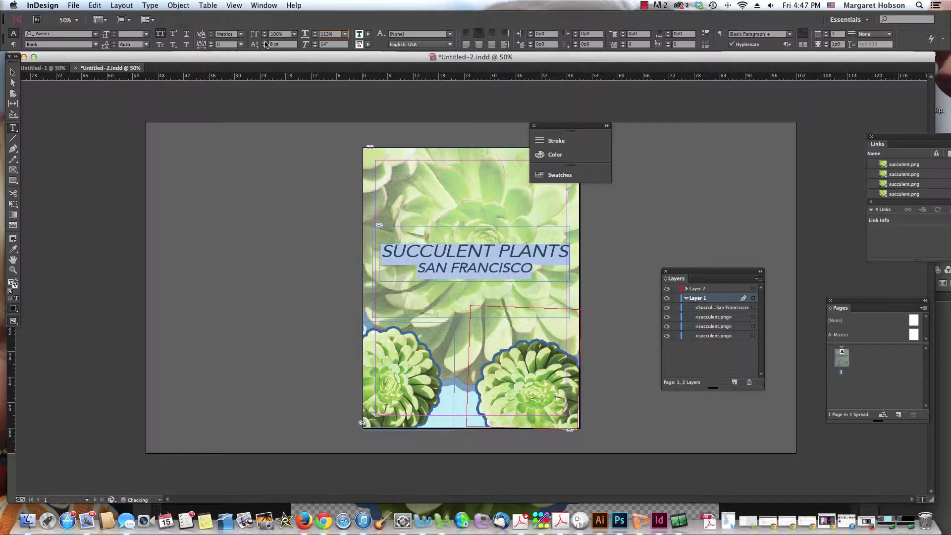
{"action": "left_click", "coordinate": [265, 43]}
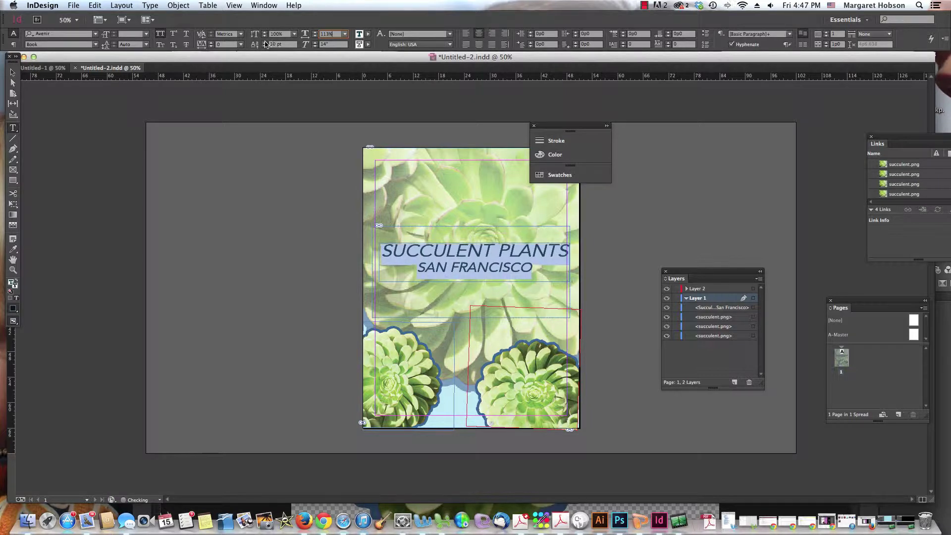
- Deselect the title text, then highlight only the SAN FRANCISCO line
{"action": "left_click", "coordinate": [568, 253]}
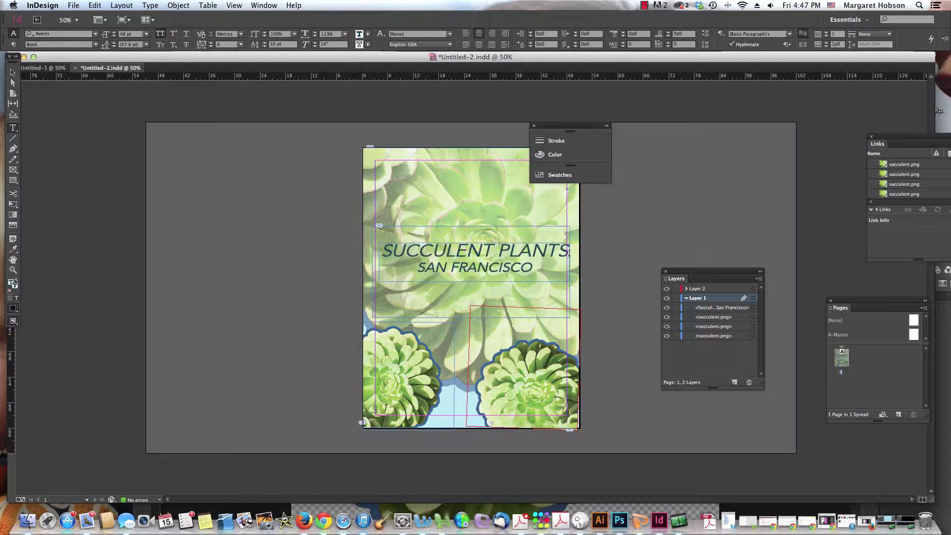
{"action": "left_click", "coordinate": [265, 46]}
{"action": "left_click_drag", "start_coordinate": [410, 268], "coordinate": [542, 270]}
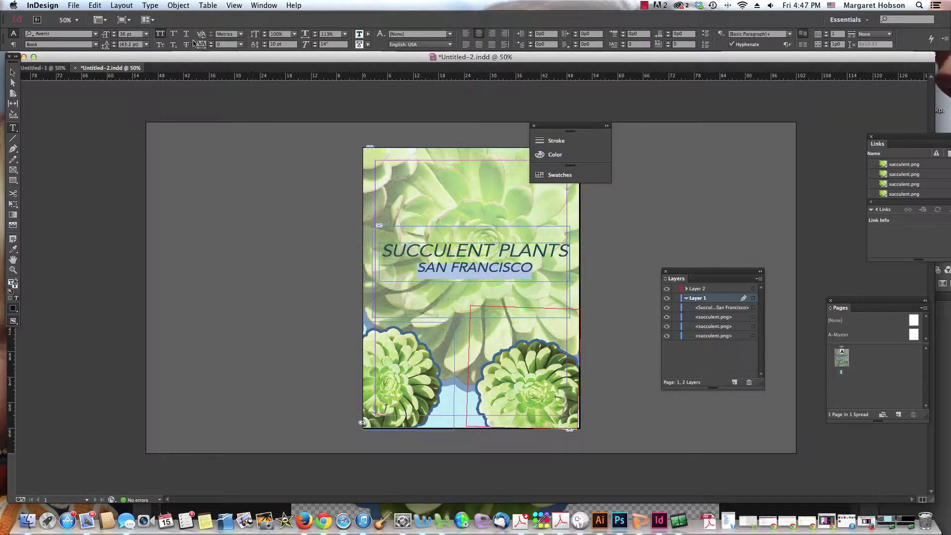
- Give SAN FRANCISCO a 20 pt baseline shift and a 30 pt font size
{"action": "left_click", "coordinate": [263, 43]}
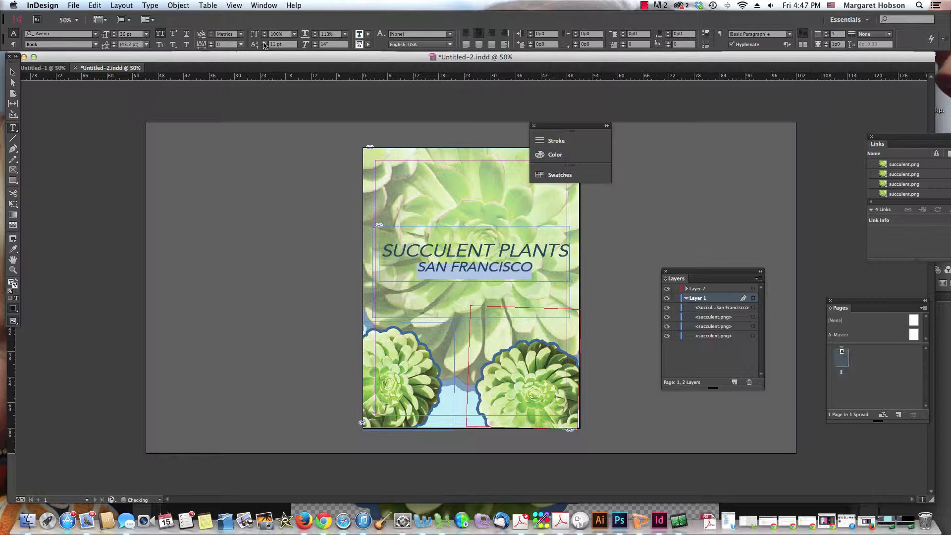
{"action": "left_click", "coordinate": [264, 44]}
{"action": "left_click", "coordinate": [264, 43]}
{"action": "left_click", "coordinate": [264, 43]}
{"action": "left_click", "coordinate": [264, 43]}
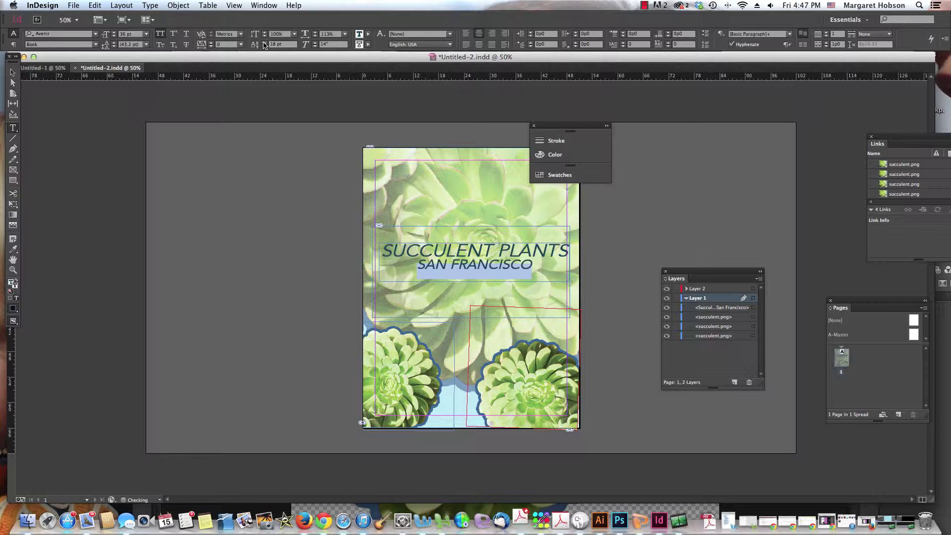
{"action": "left_click", "coordinate": [264, 43]}
{"action": "left_click", "coordinate": [263, 43]}
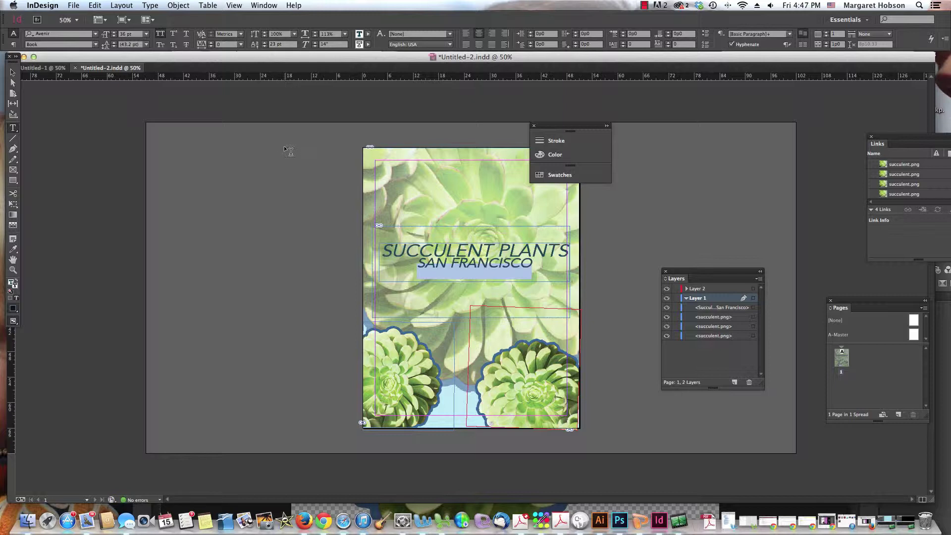
{"action": "left_click", "coordinate": [264, 45]}
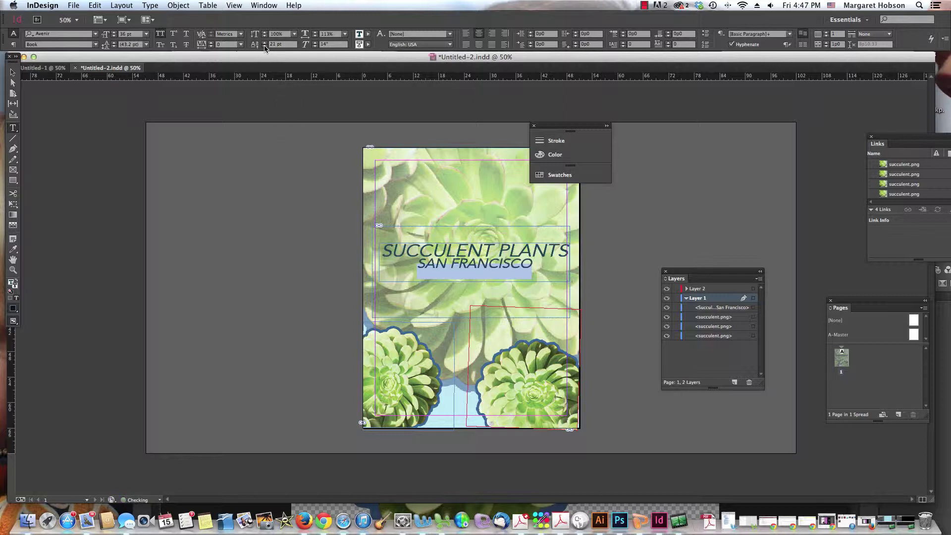
{"action": "left_click", "coordinate": [264, 45]}
{"action": "left_click", "coordinate": [264, 46]}
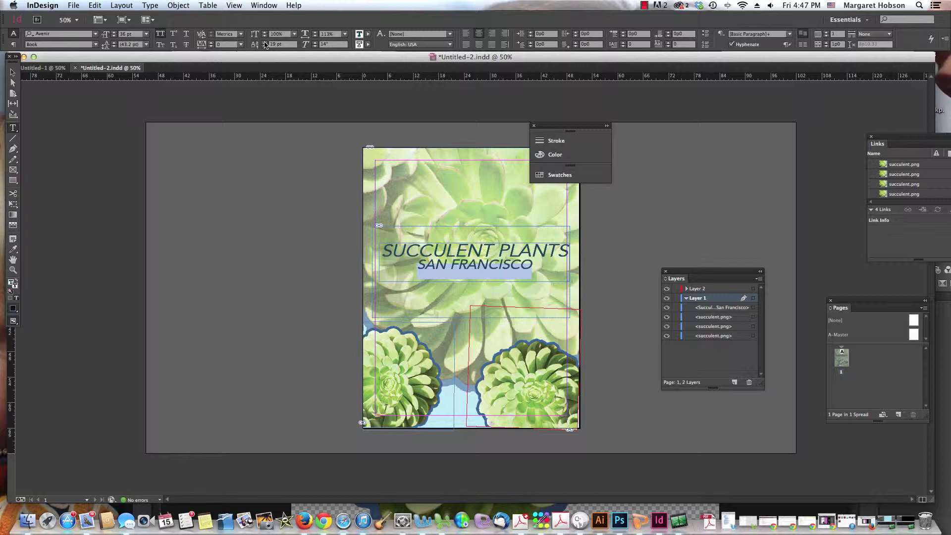
{"action": "left_click", "coordinate": [264, 42]}
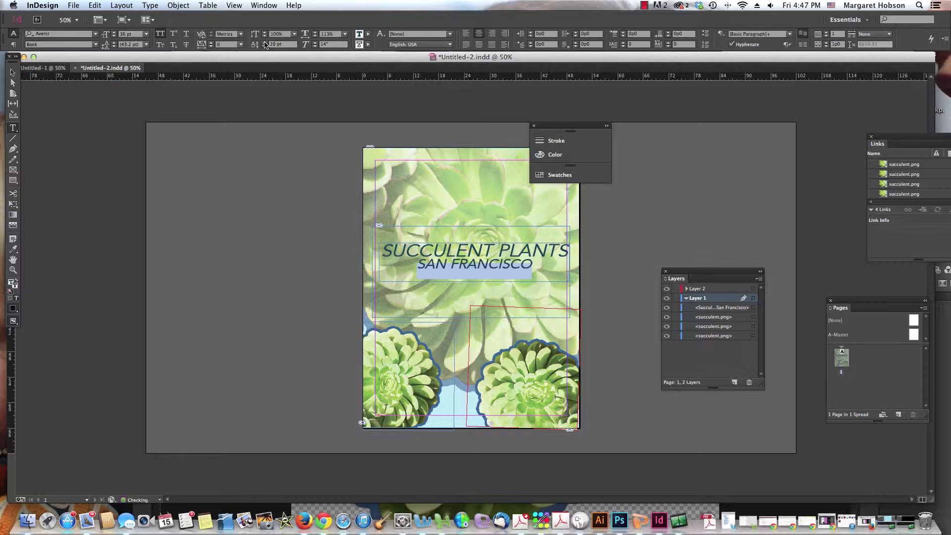
{"action": "left_click", "coordinate": [147, 33]}
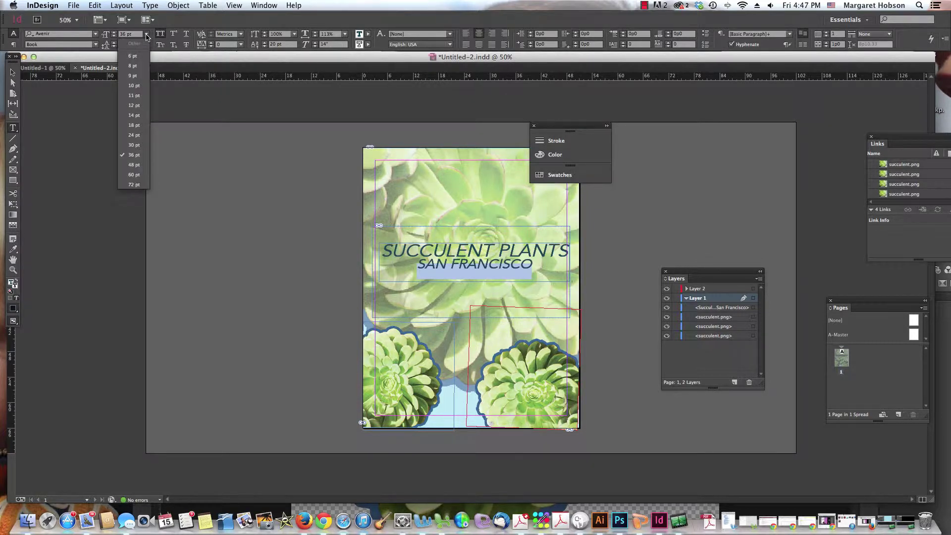
{"action": "left_click", "coordinate": [133, 145]}
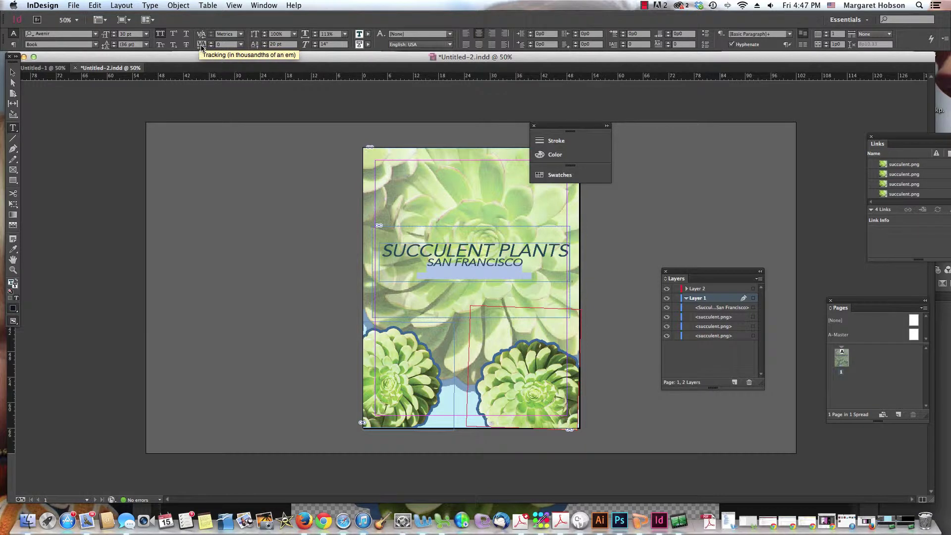
- Increase SAN FRANCISCO's tracking to 280
{"action": "left_click", "coordinate": [210, 42]}
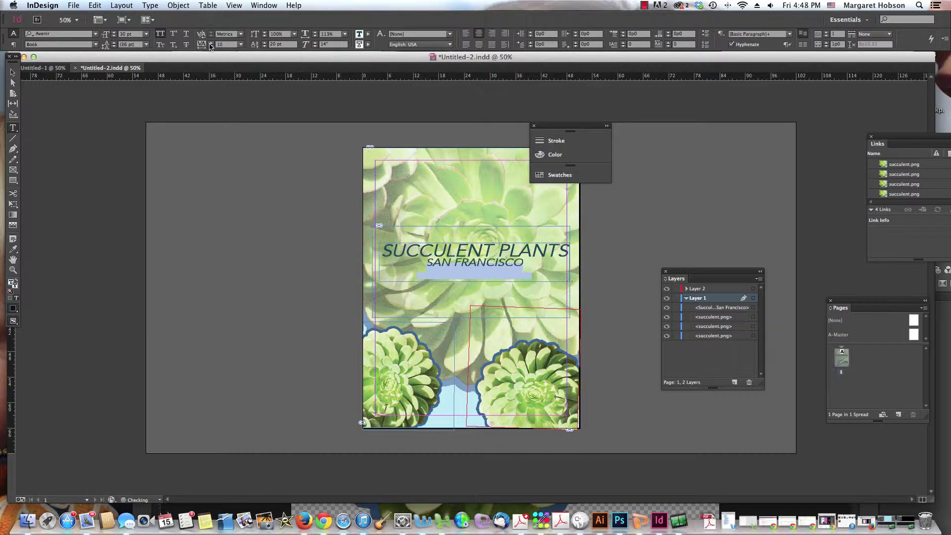
{"action": "left_click", "coordinate": [209, 42]}
{"action": "left_click", "coordinate": [210, 43]}
{"action": "left_click", "coordinate": [210, 43]}
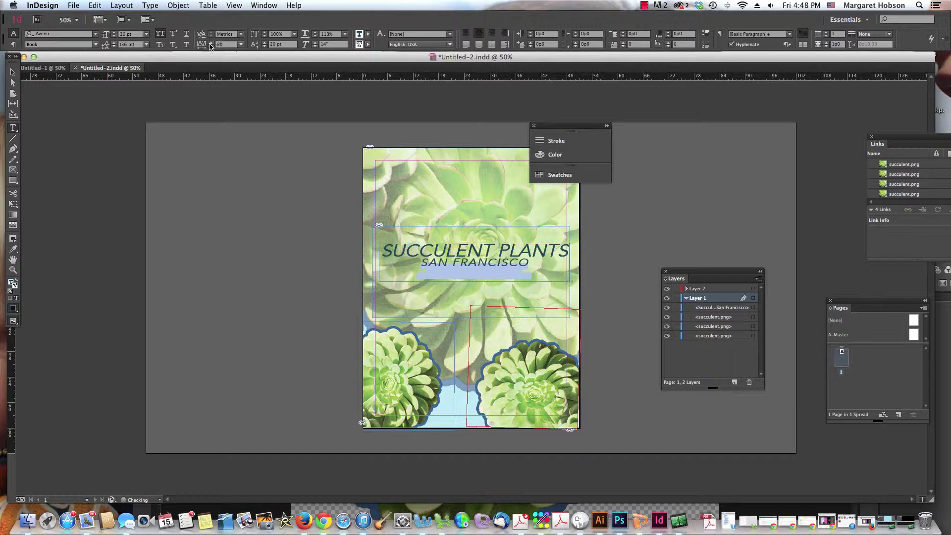
{"action": "left_click", "coordinate": [210, 43]}
{"action": "left_click", "coordinate": [210, 43]}
{"action": "left_click", "coordinate": [210, 43]}
{"action": "left_click", "coordinate": [210, 43]}
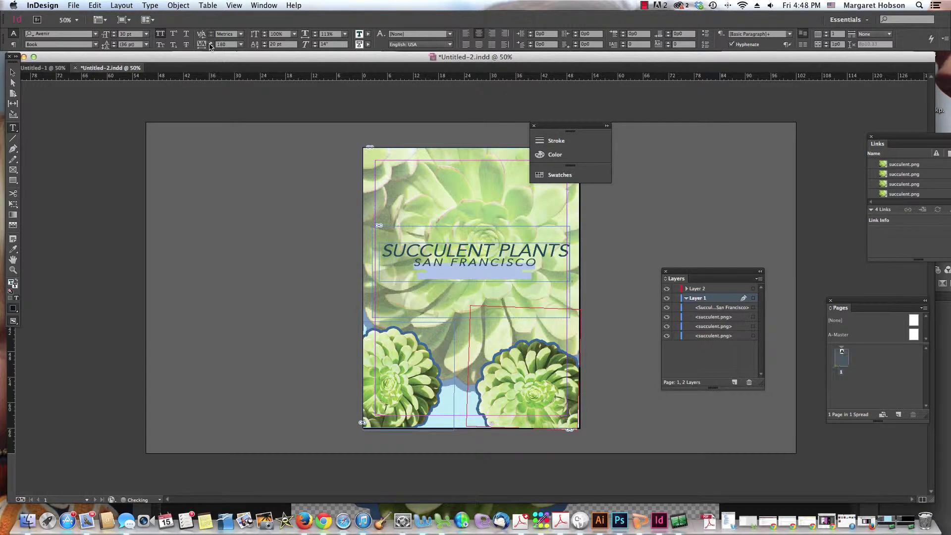
{"action": "left_click", "coordinate": [210, 43]}
{"action": "left_click", "coordinate": [210, 43]}
{"action": "left_click", "coordinate": [210, 42]}
{"action": "left_click", "coordinate": [210, 43]}
{"action": "left_click", "coordinate": [210, 43]}
{"action": "left_click", "coordinate": [209, 43]}
{"action": "left_click", "coordinate": [210, 42]}
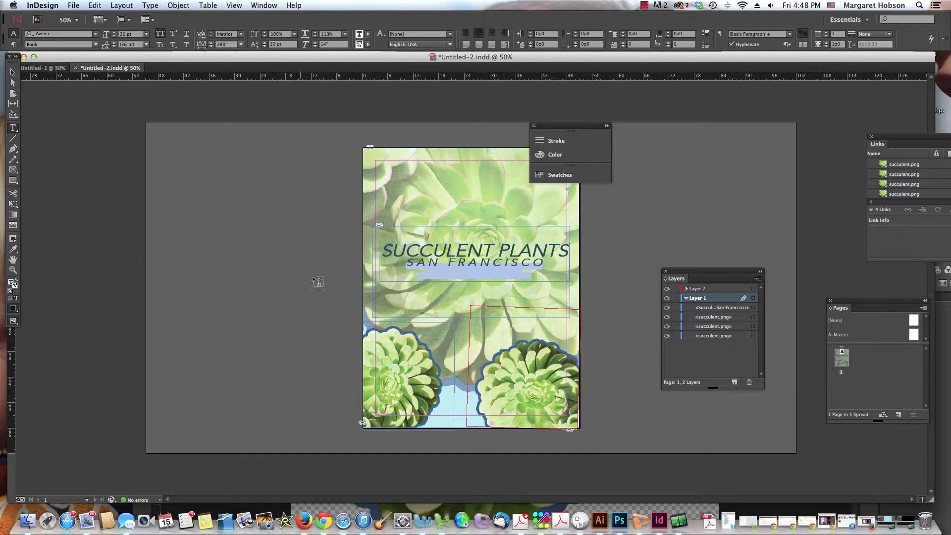
- Select the lower-right succulent image and set its rotation angle to 179°
{"action": "left_click", "coordinate": [13, 72]}
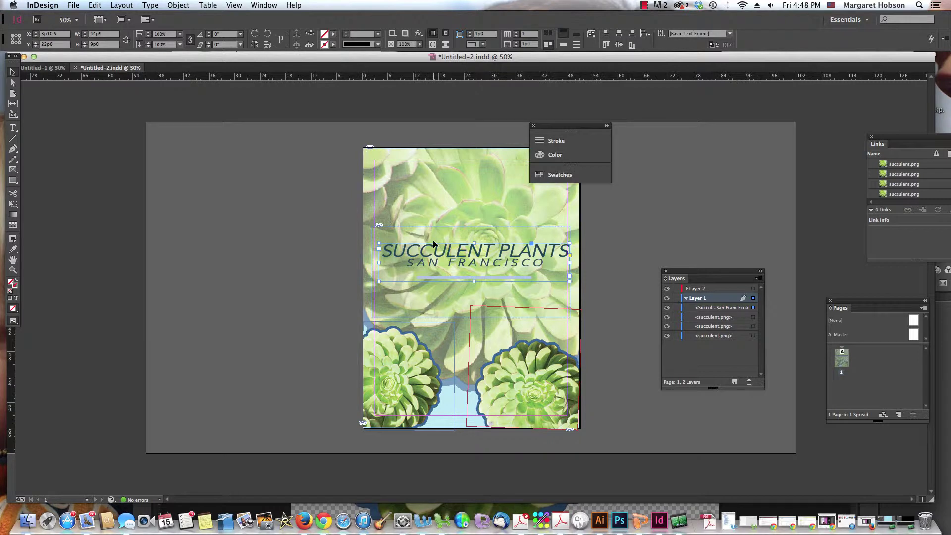
{"action": "left_click", "coordinate": [514, 394]}
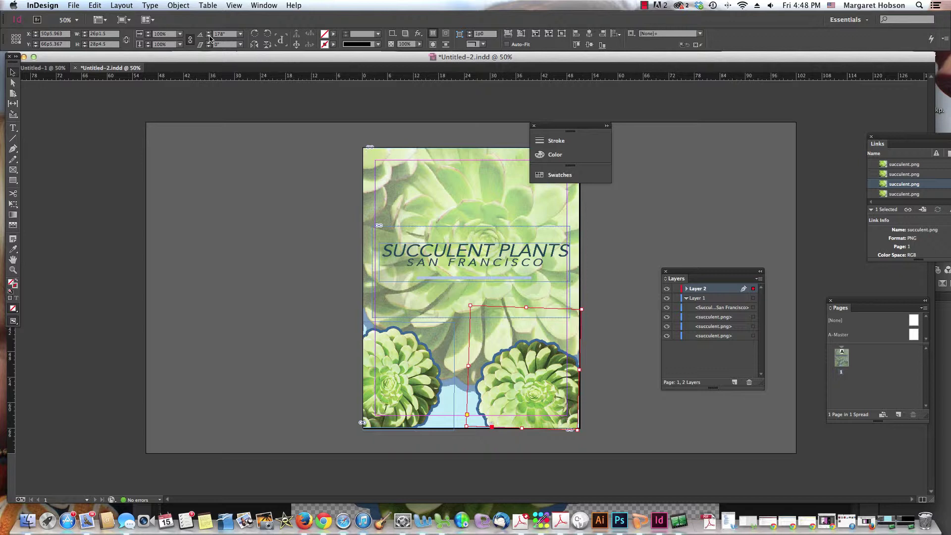
{"action": "left_click", "coordinate": [208, 36]}
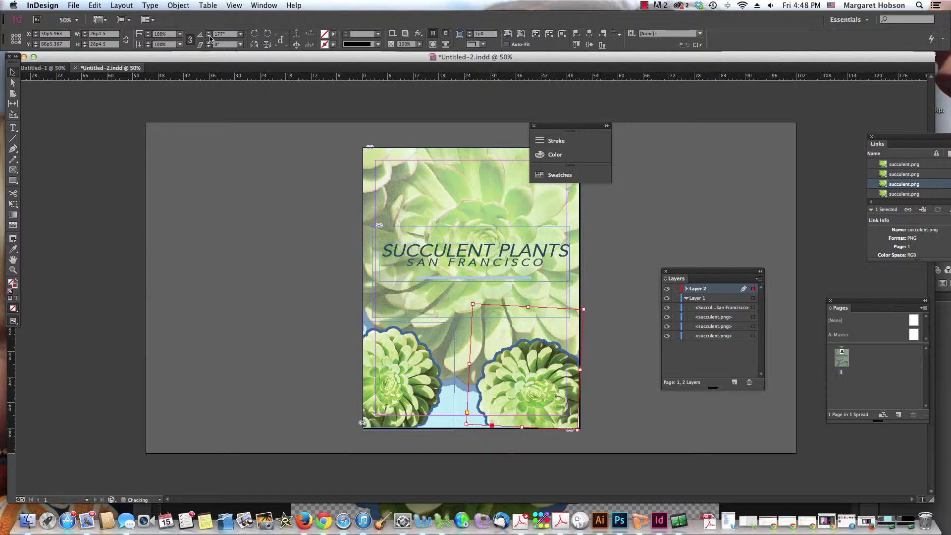
{"action": "left_click", "coordinate": [208, 36]}
{"action": "left_click", "coordinate": [208, 36]}
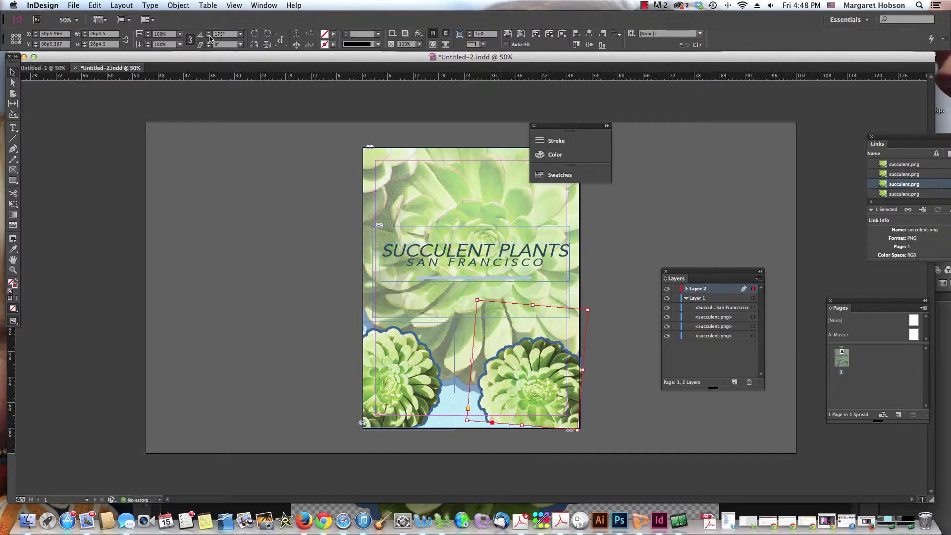
{"action": "left_click", "coordinate": [208, 32]}
{"action": "left_click", "coordinate": [208, 33]}
{"action": "left_click", "coordinate": [208, 33]}
{"action": "left_click", "coordinate": [208, 33]}
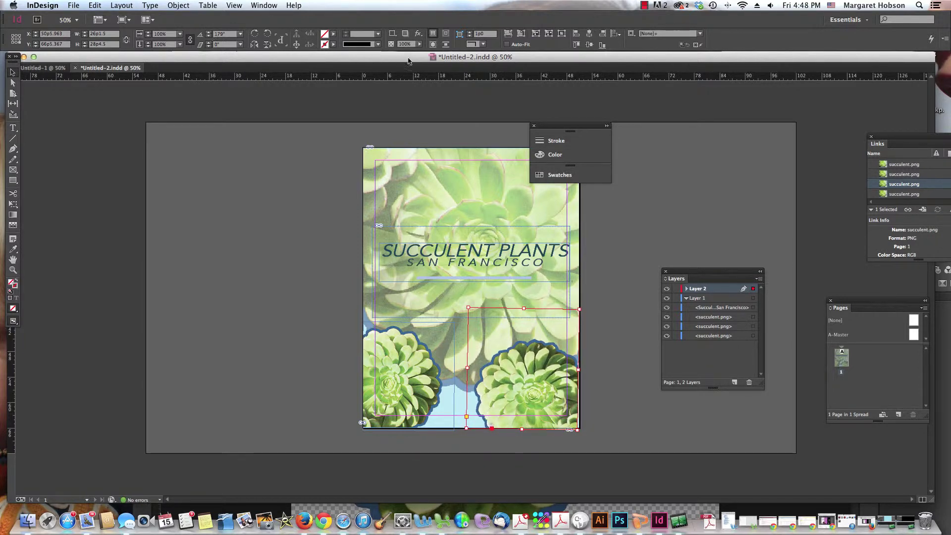
- Apply an fx Drop Shadow to the lower-right succulent, sized 0p8 at 14°
{"action": "left_click", "coordinate": [419, 35]}
{"action": "left_click", "coordinate": [436, 53]}
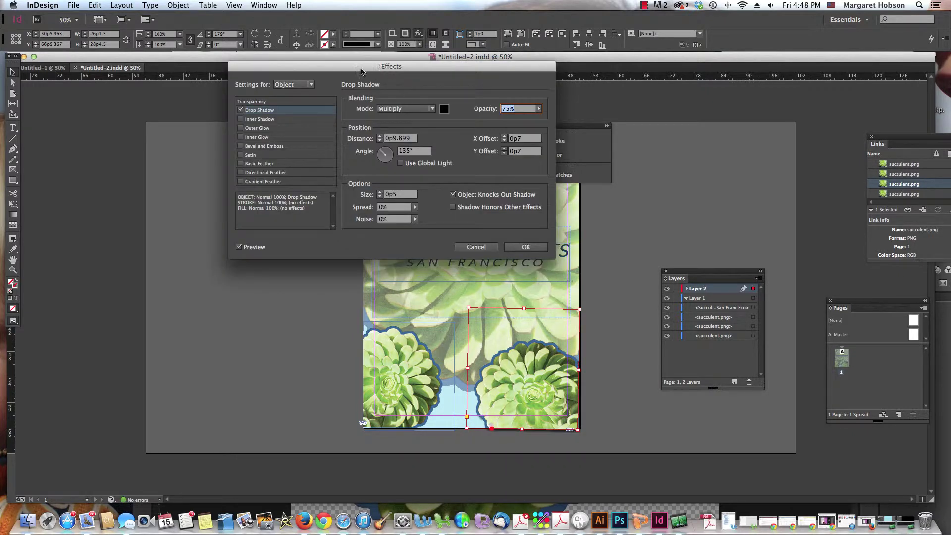
{"action": "left_click_drag", "start_coordinate": [360, 71], "coordinate": [209, 94]}
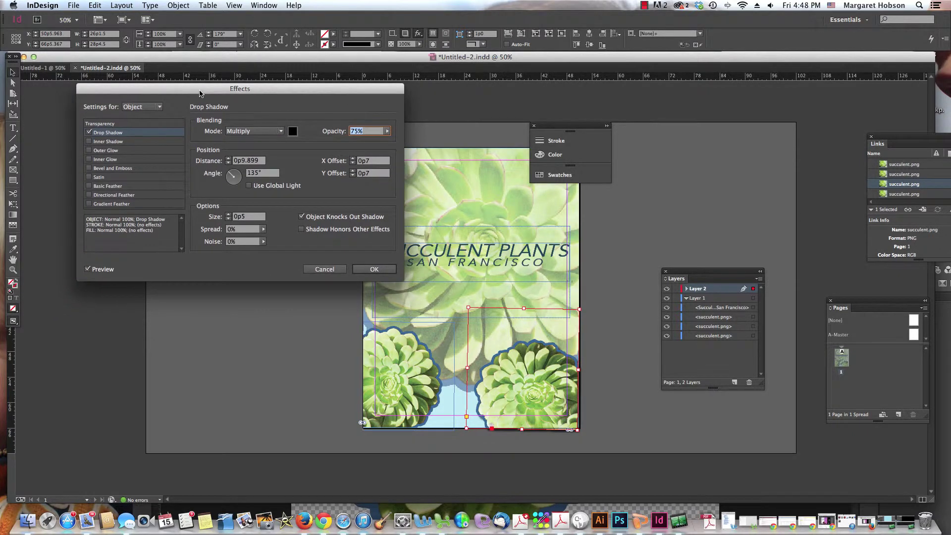
{"action": "left_click", "coordinate": [230, 215]}
{"action": "left_click_drag", "start_coordinate": [230, 176], "coordinate": [265, 174]}
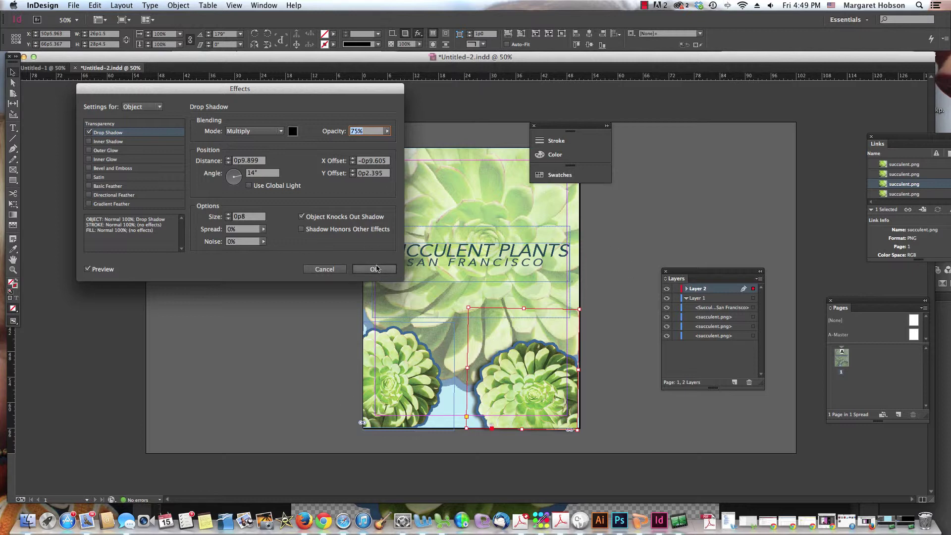
{"action": "left_click", "coordinate": [90, 142]}
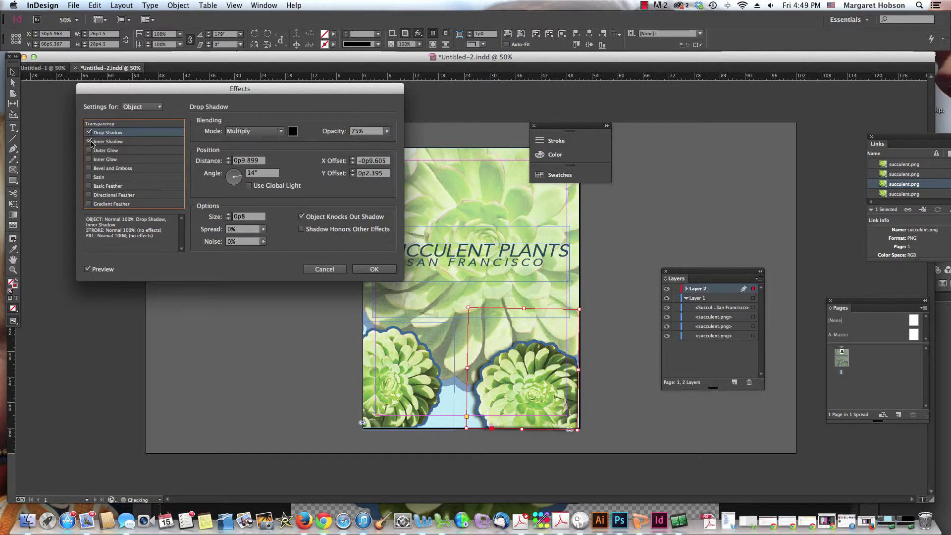
{"action": "left_click", "coordinate": [90, 142]}
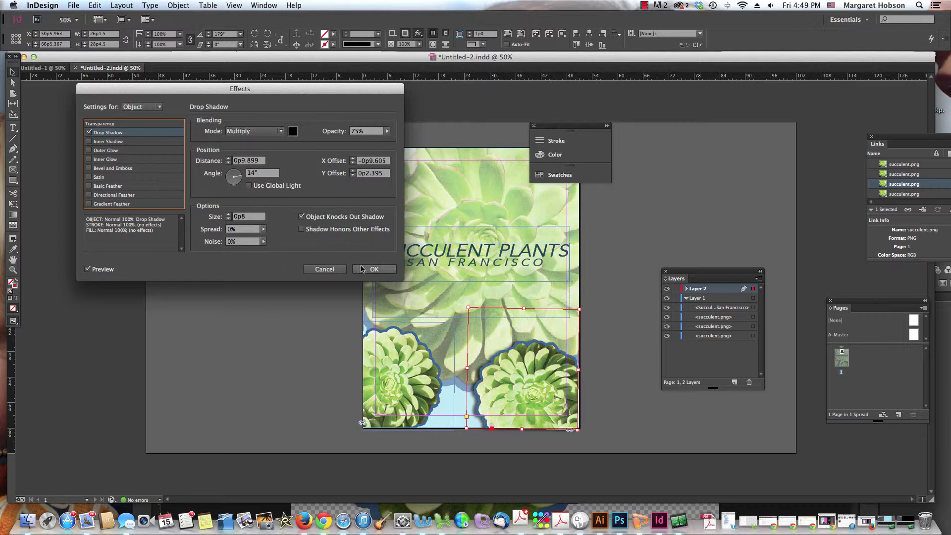
{"action": "left_click", "coordinate": [372, 270]}
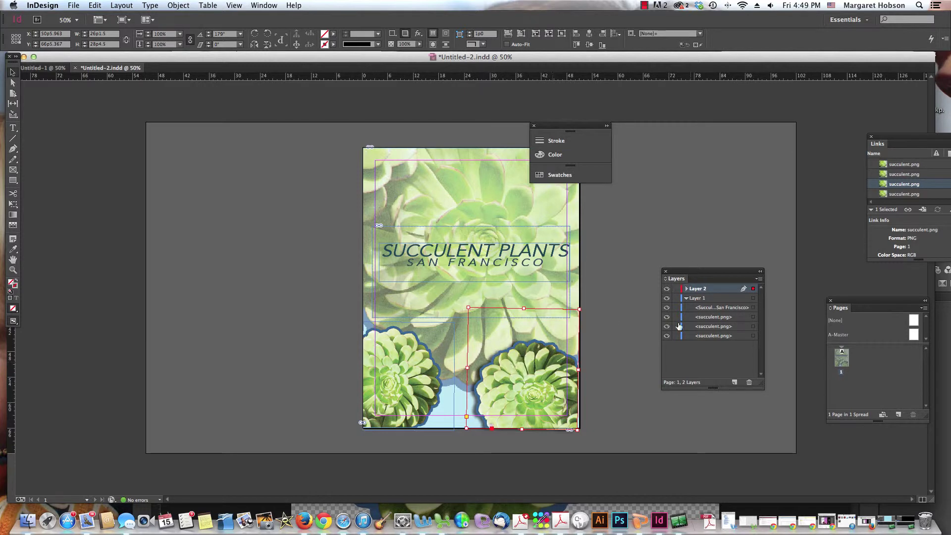
- Expand Layer 2, toggle its succulent image's visibility, and select the succulent images
{"action": "left_click", "coordinate": [687, 289]}
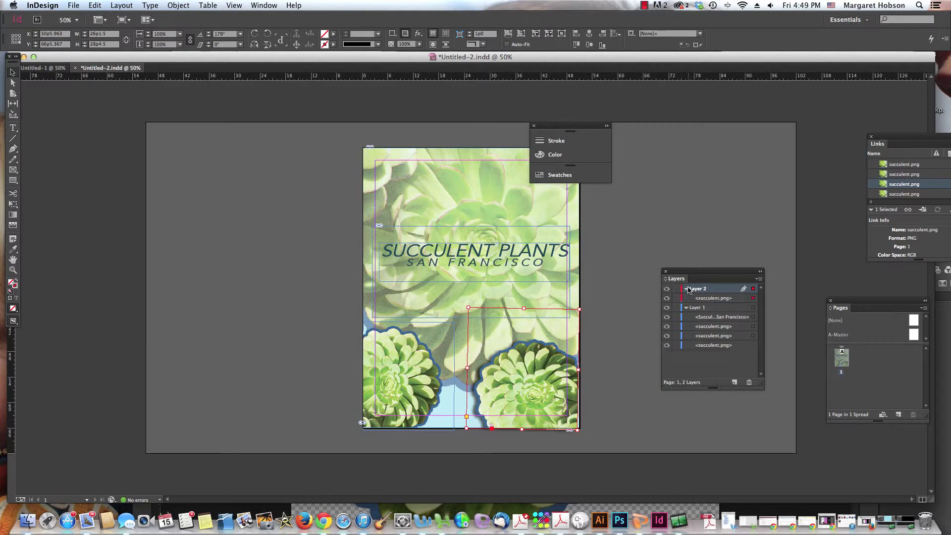
{"action": "left_click", "coordinate": [666, 298]}
{"action": "left_click", "coordinate": [666, 298]}
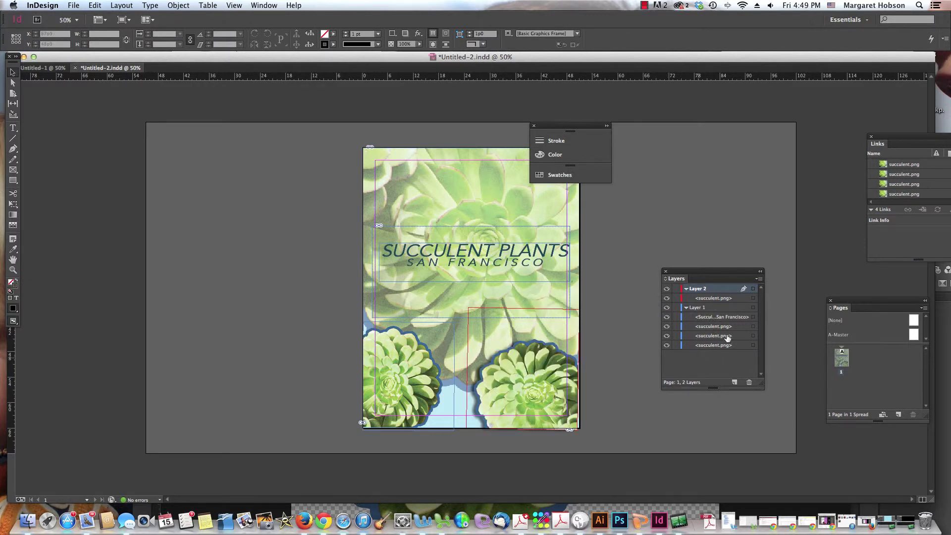
{"action": "left_click", "coordinate": [708, 298]}
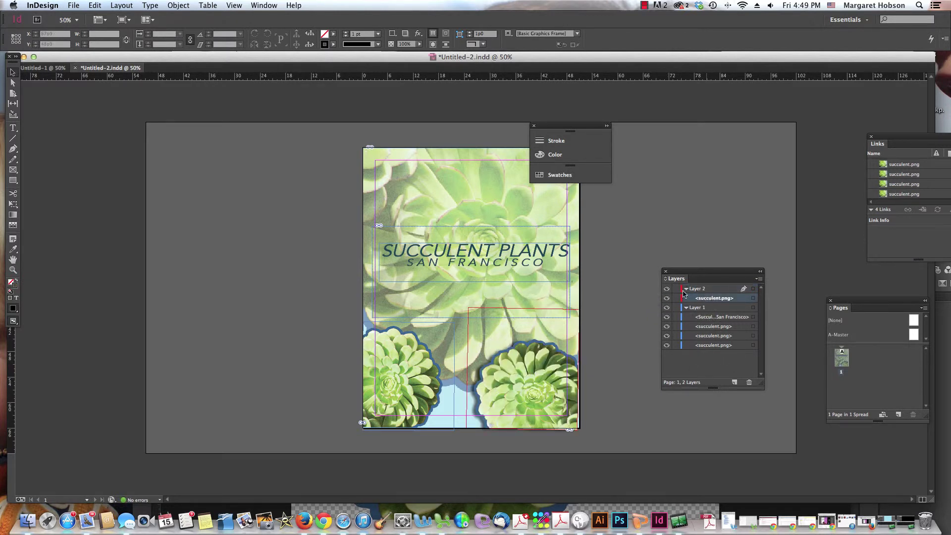
{"action": "left_click", "coordinate": [399, 392]}
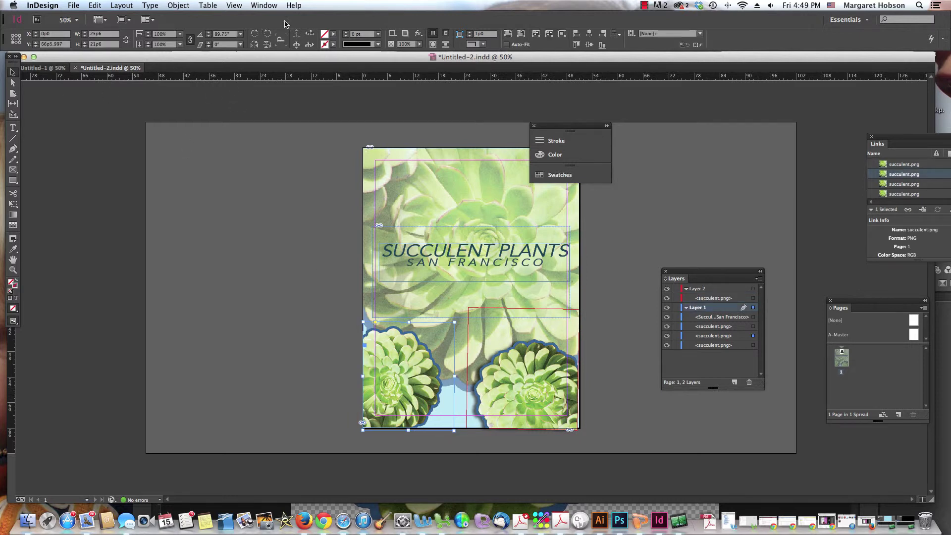